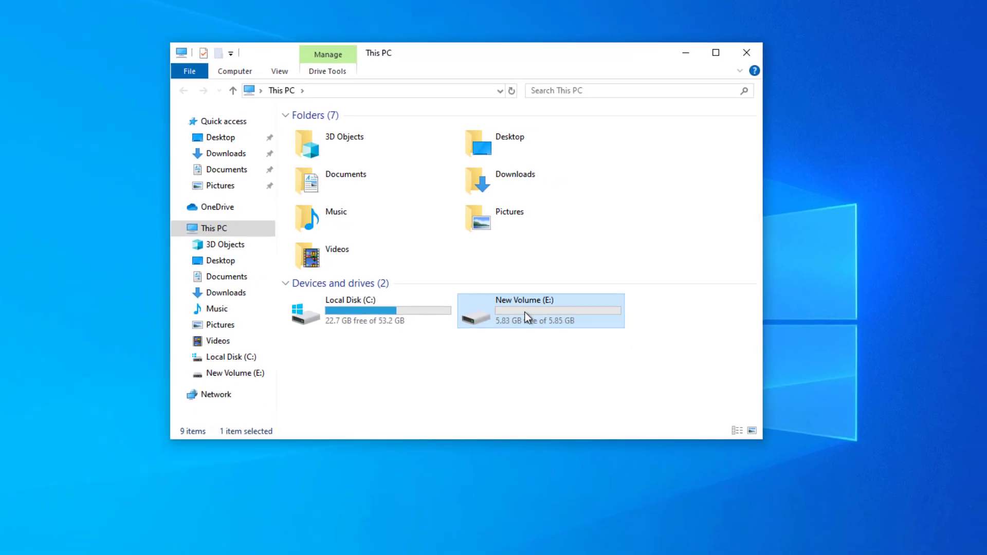
- Open the Properties window of New Volume (E:) and drag it higher on screen
right_click(525, 312)
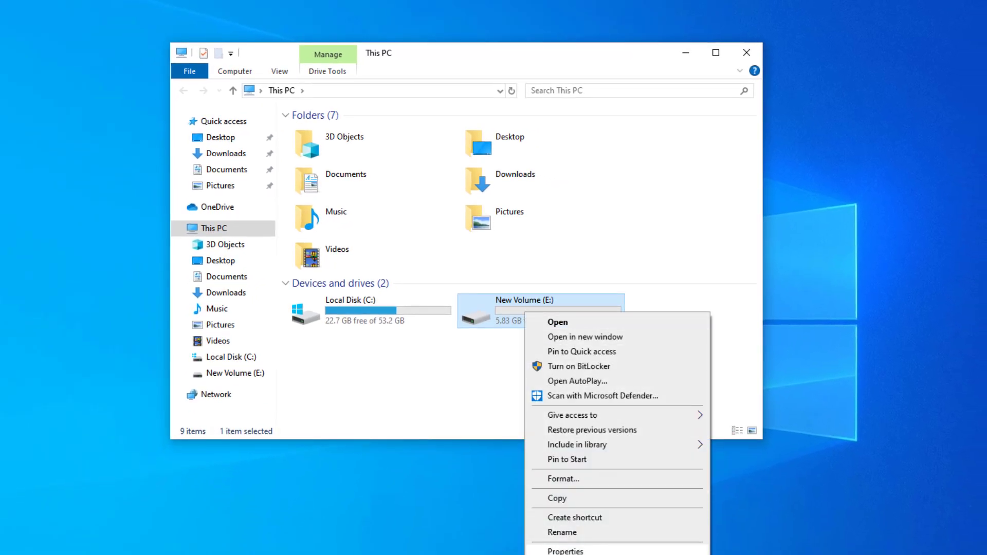
left_click(582, 552)
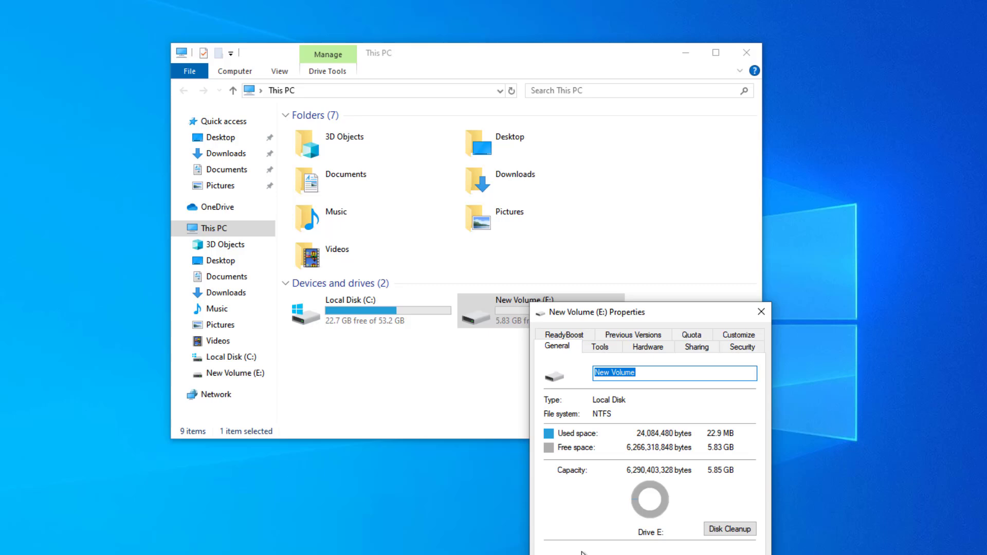
left_click_drag(584, 315, 586, 123)
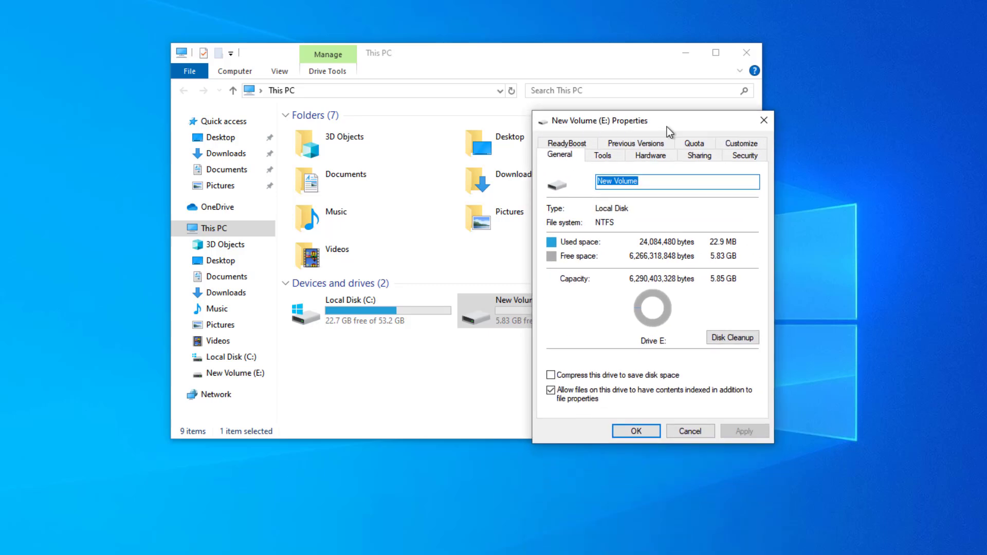
- Open Advanced Security Settings from drive E's Security tab
left_click(738, 154)
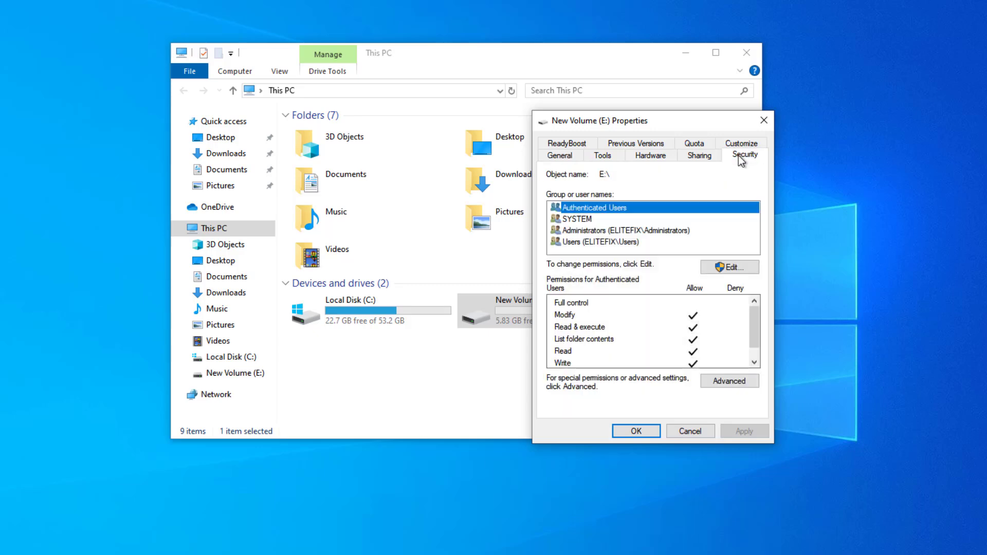
left_click(729, 381)
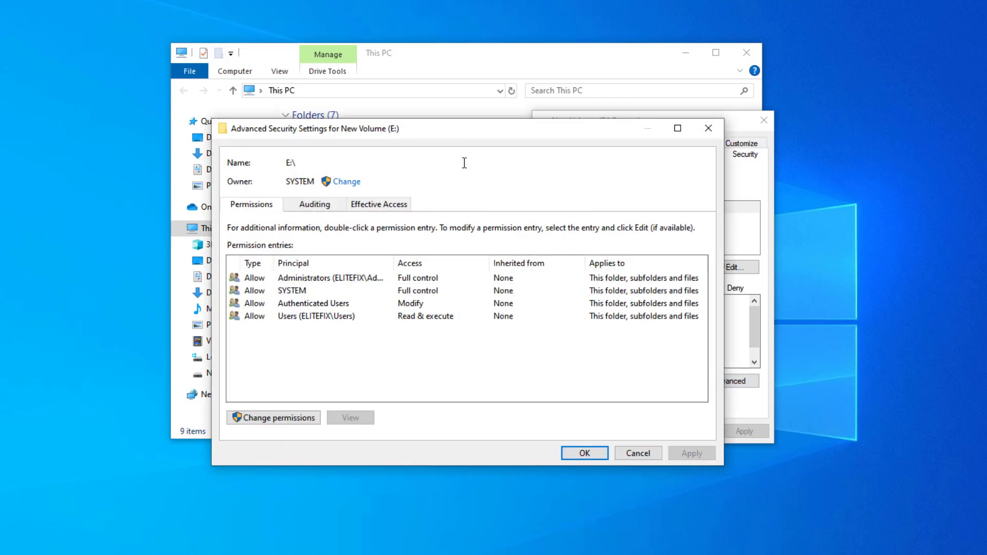
- Open the owner picker's advanced search with object types limited to Users only
left_click(345, 184)
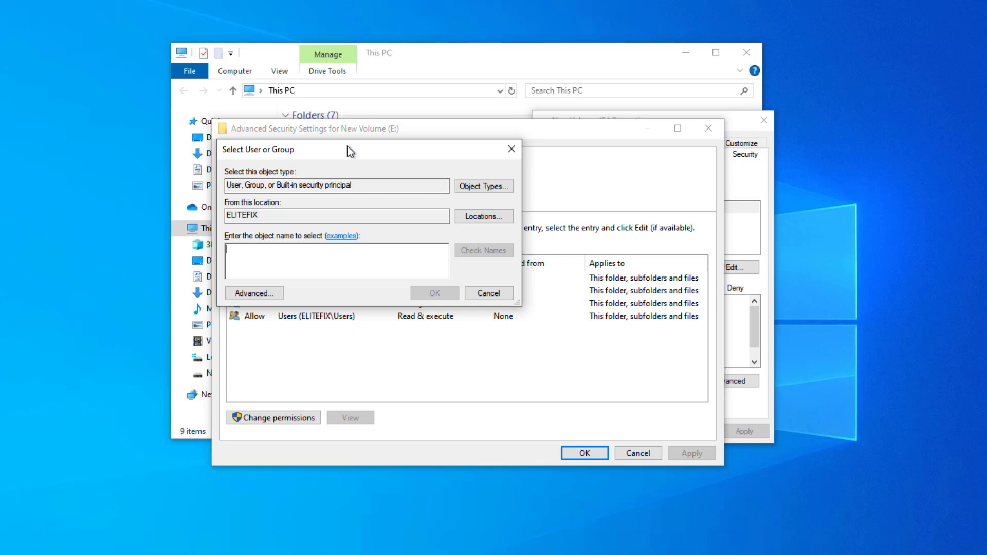
left_click_drag(348, 147, 475, 152)
left_click(388, 302)
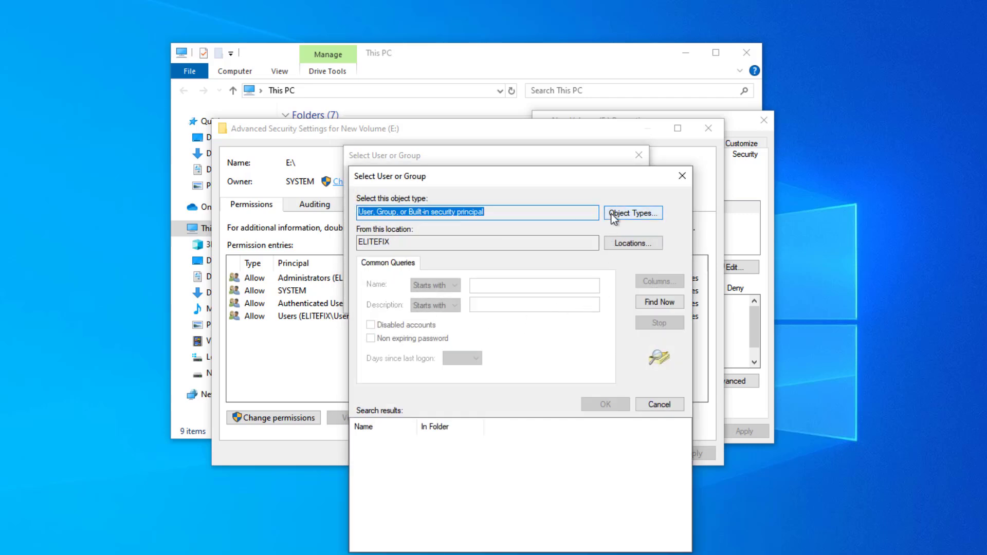
left_click(638, 214)
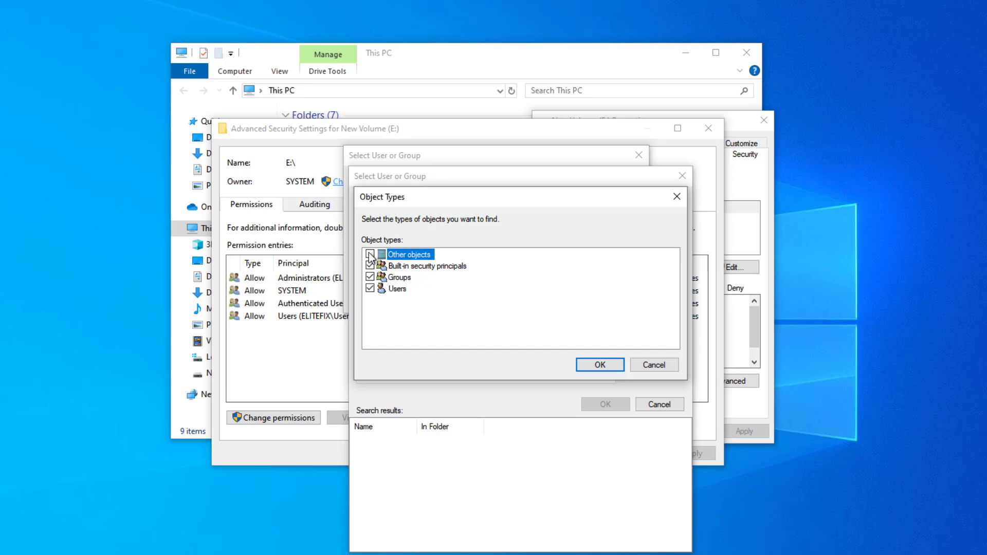
left_click(370, 265)
left_click(370, 277)
left_click(600, 365)
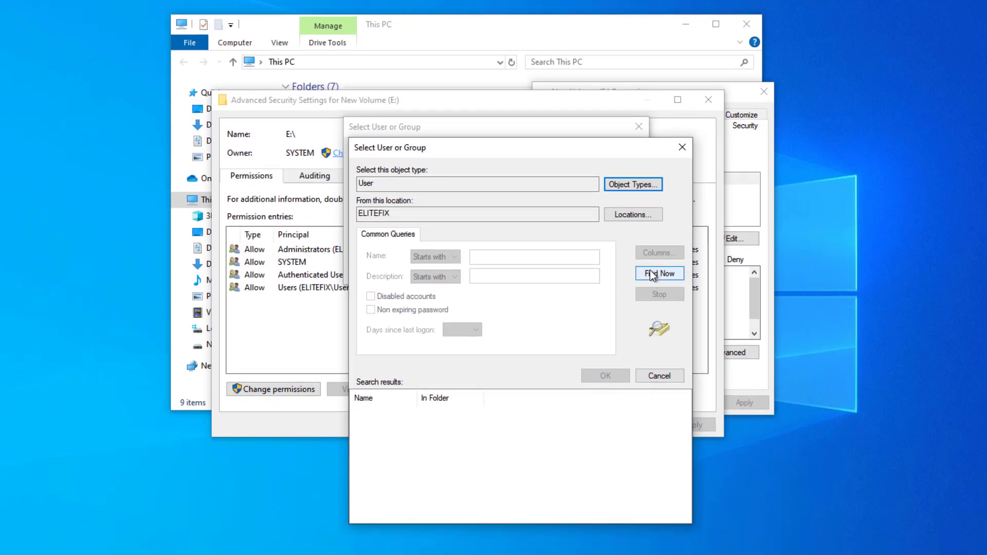
- Run Find Now for local accounts and check the user names in the Start menu flyout
left_click(658, 274)
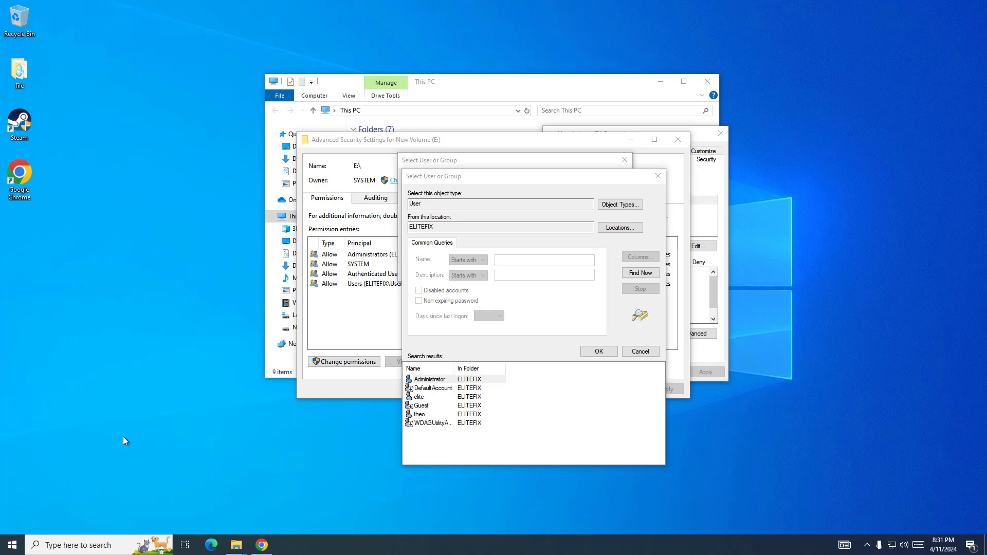
left_click(11, 547)
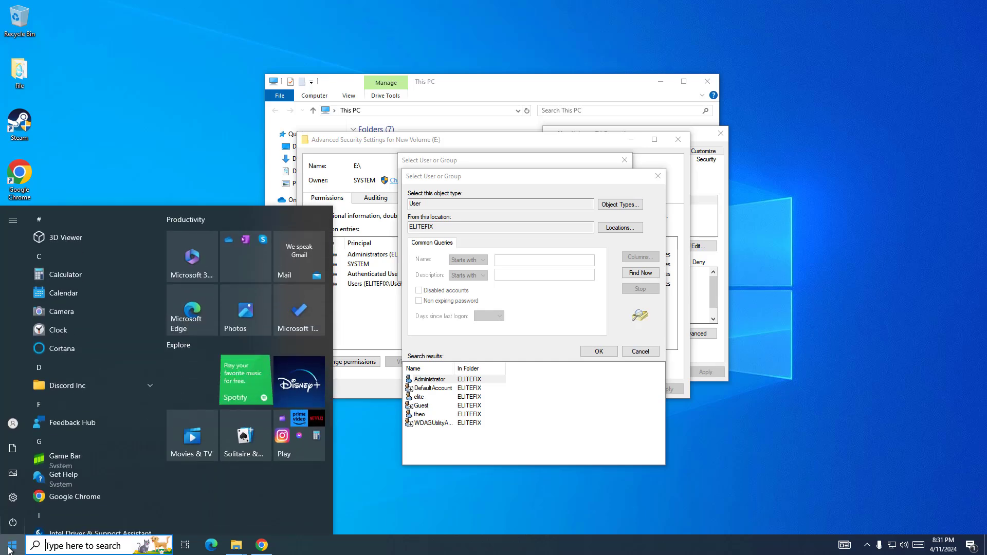
mouse_move(13, 424)
left_click(19, 431)
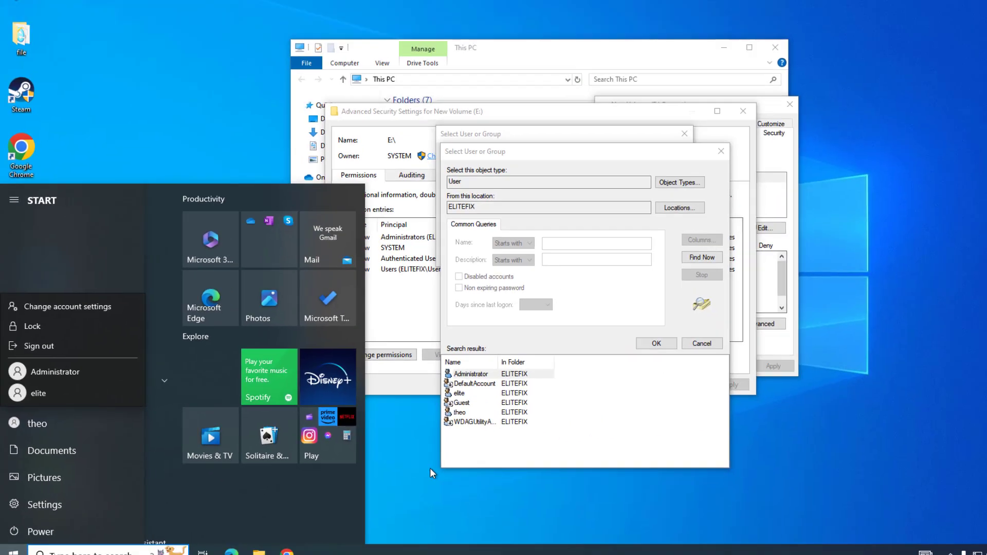
key("Escape")
key("Escape")
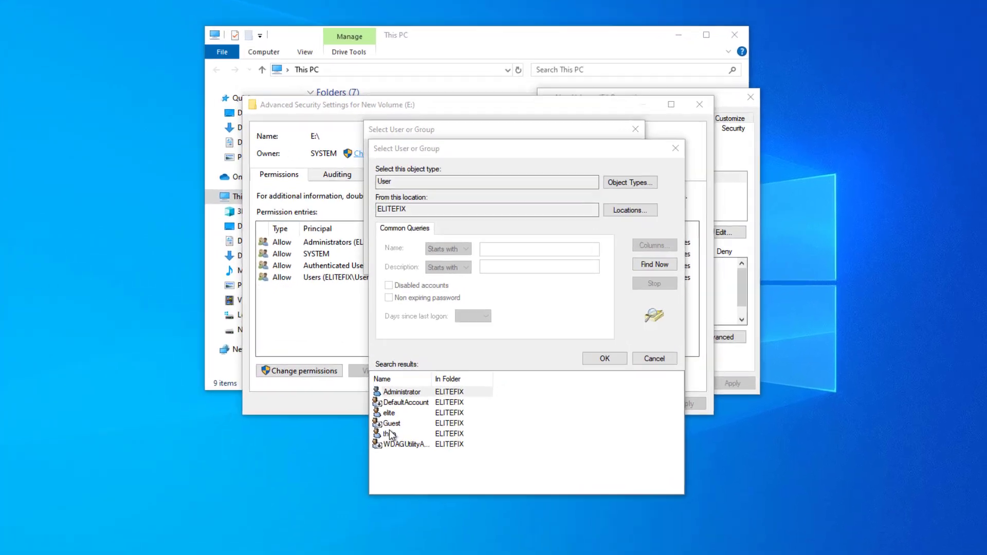
- Select theo from the search results, verify the name, and confirm theo as owner
left_click(420, 414)
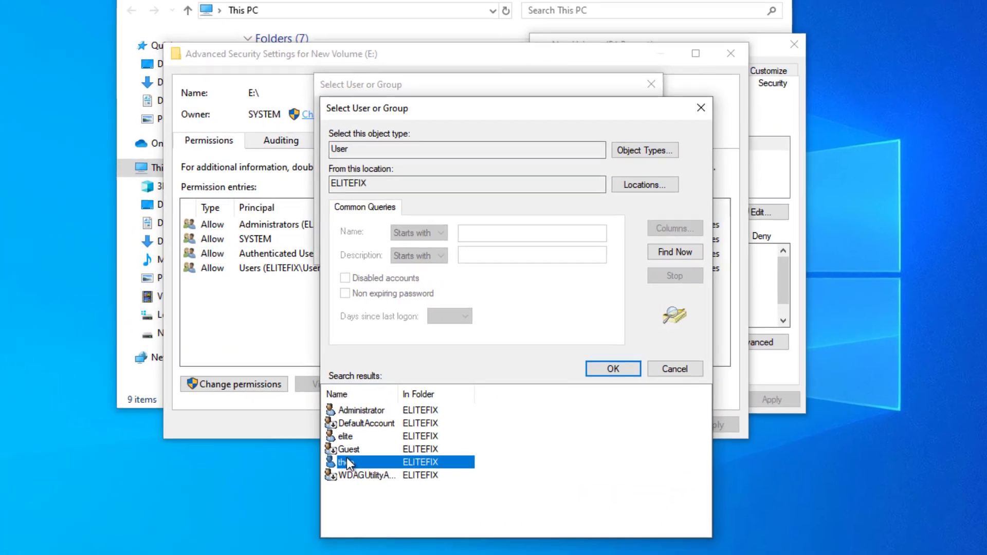
left_click(613, 368)
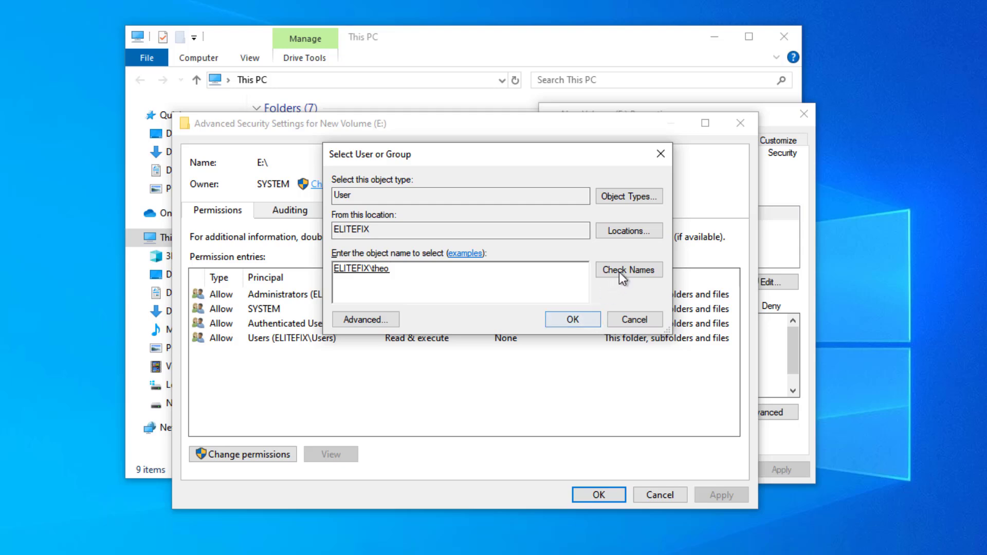
left_click(622, 271)
left_click(584, 324)
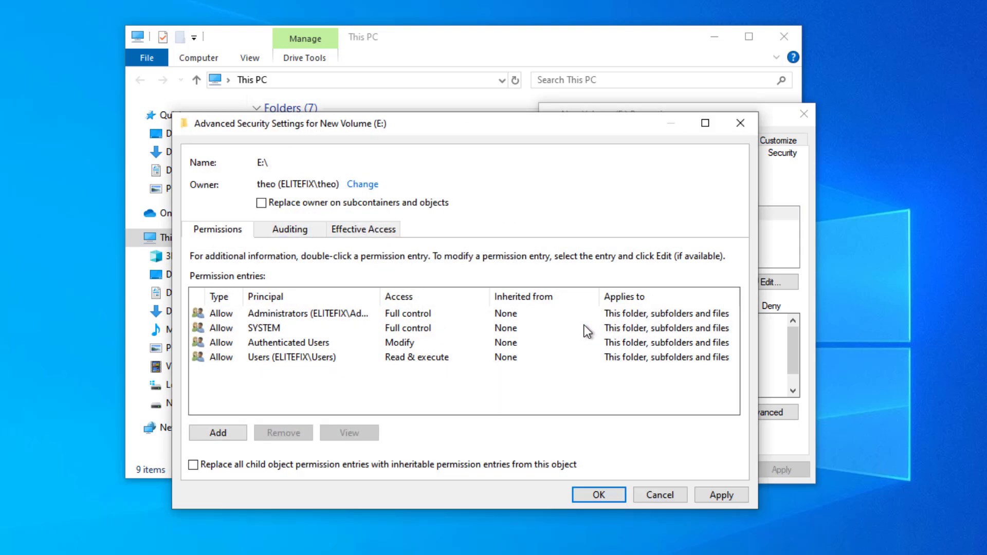
- Start a new permission entry and open the principal search limited to Users
left_click(219, 433)
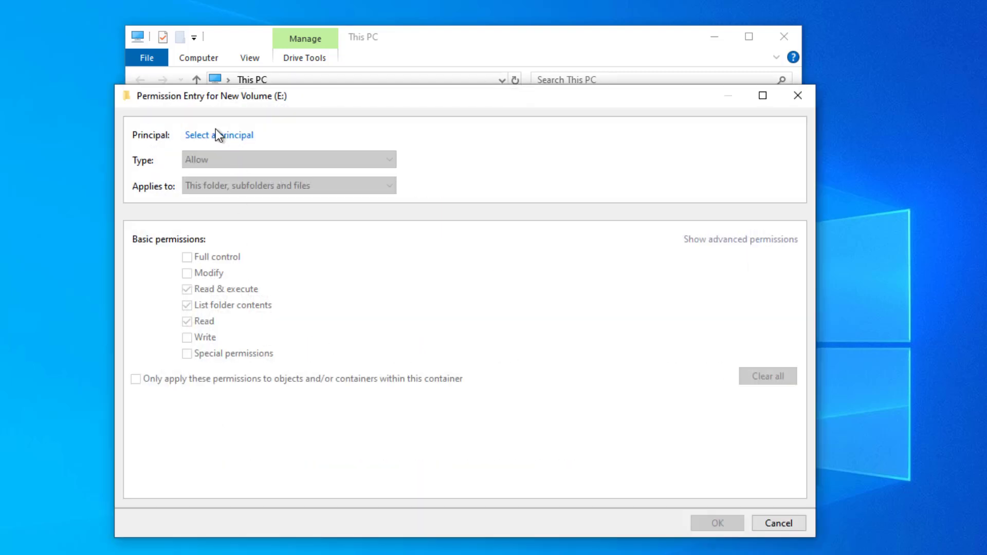
left_click(215, 135)
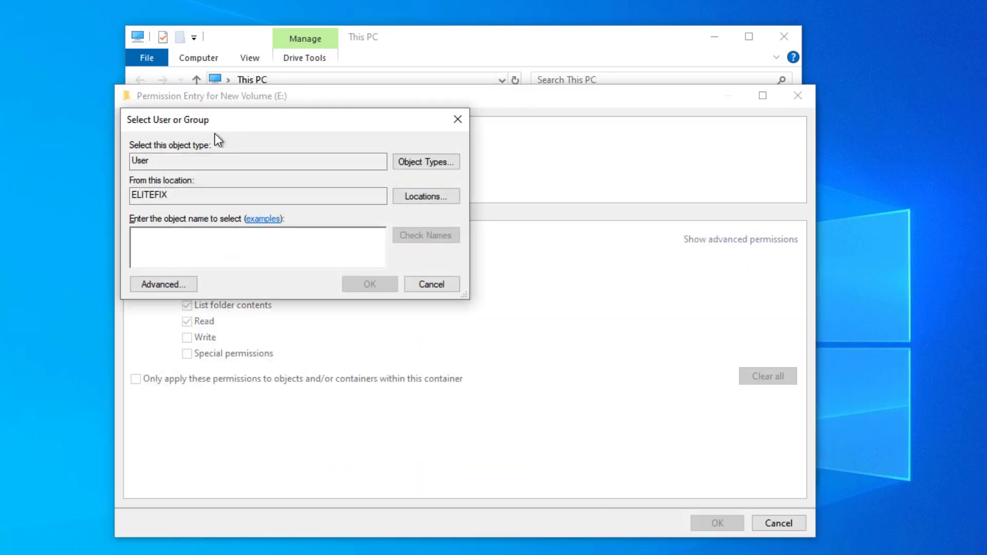
left_click_drag(227, 119, 449, 221)
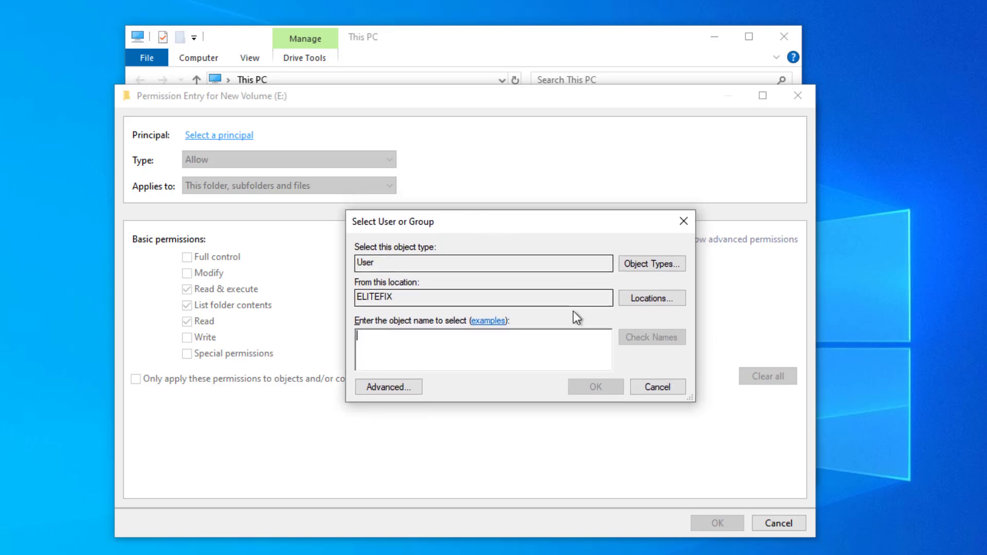
left_click(382, 385)
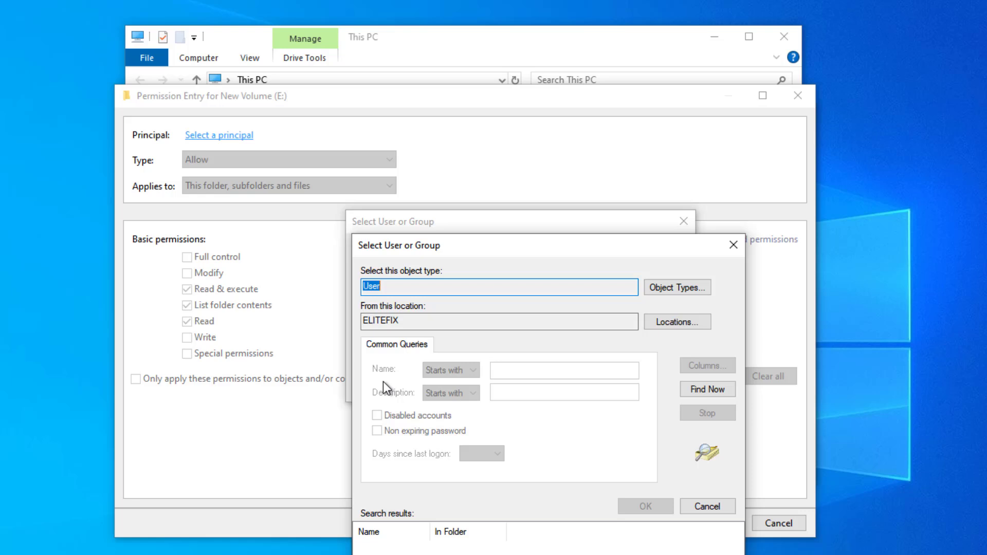
left_click(684, 285)
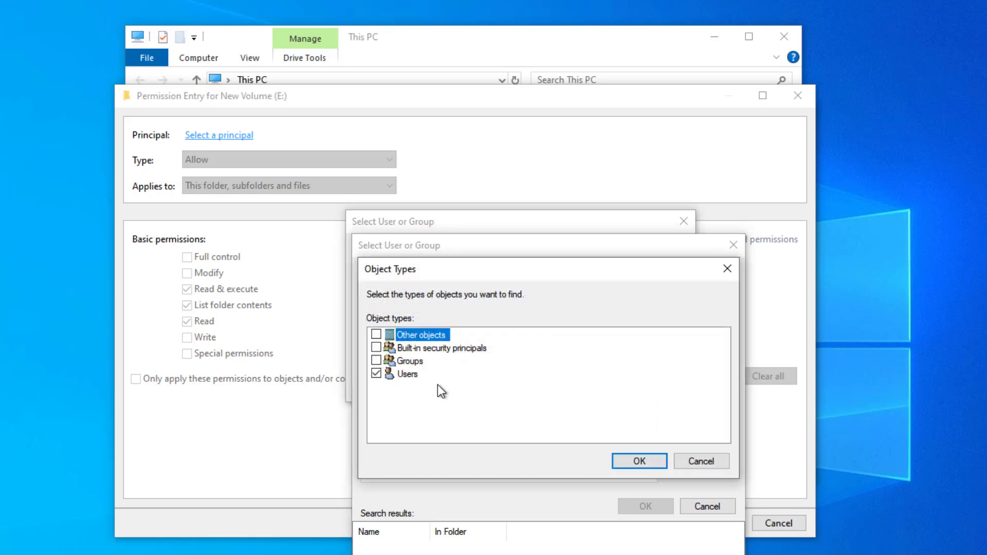
left_click(376, 372)
left_click(637, 460)
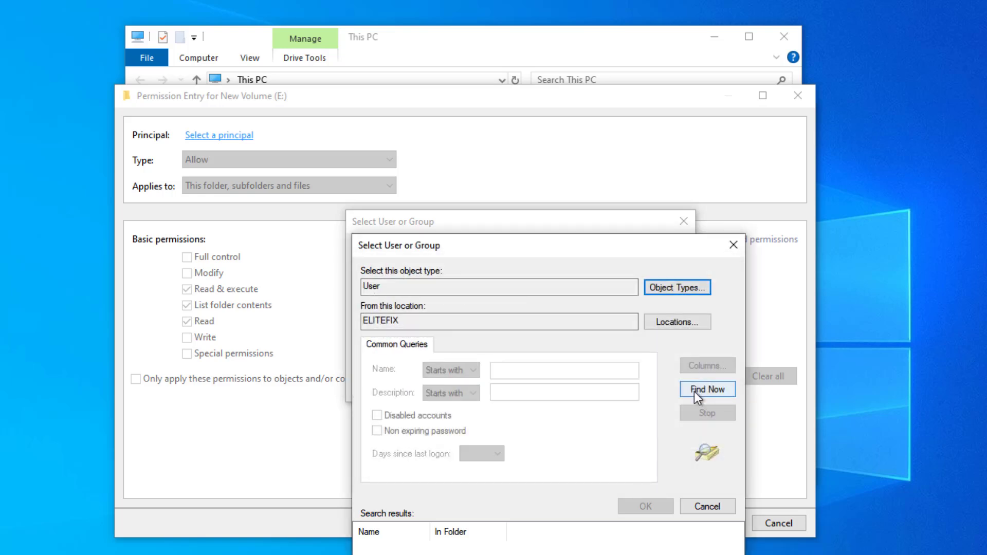
- Set theo (ELITEFIX\theo) as the principal, grant Full control, and save the entry
left_click(707, 390)
left_click(388, 505)
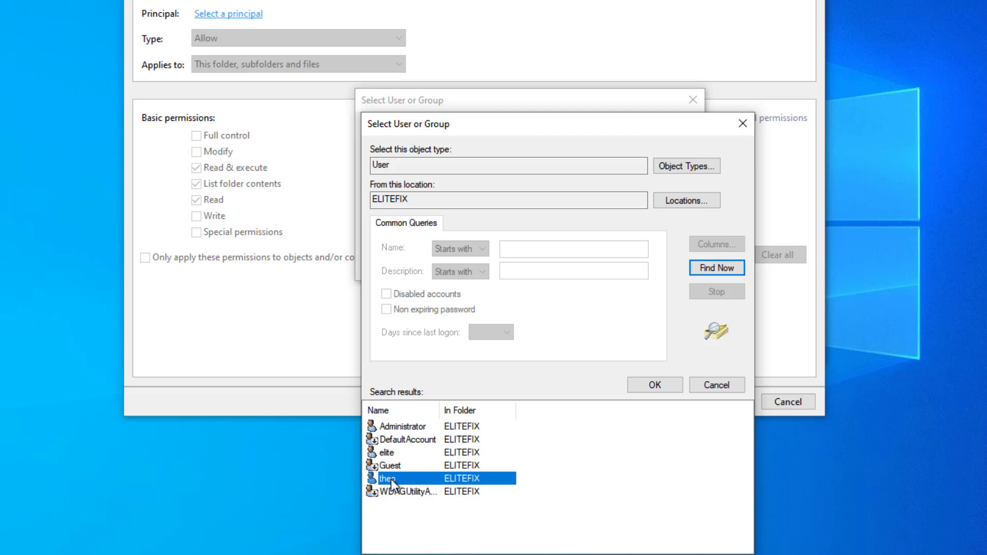
left_click(654, 385)
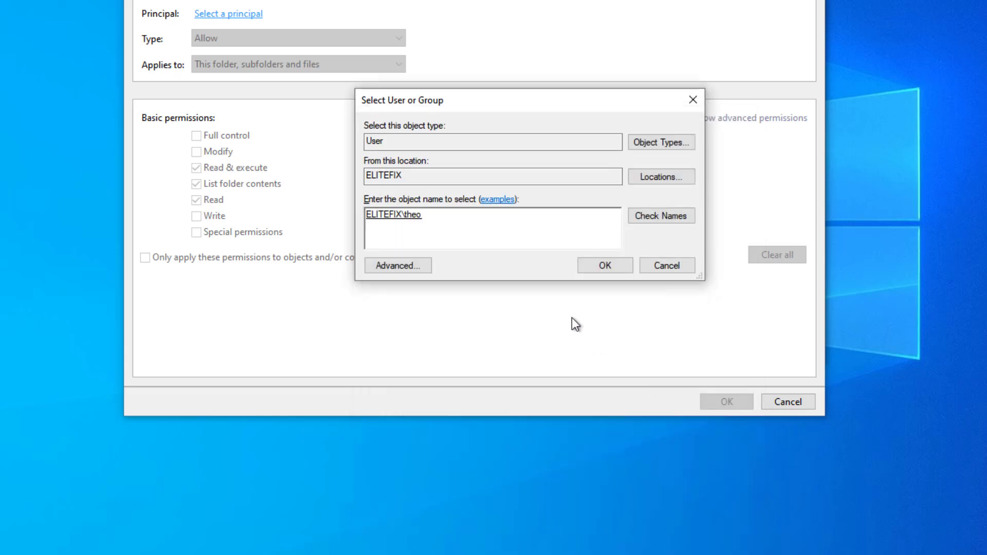
left_click(606, 265)
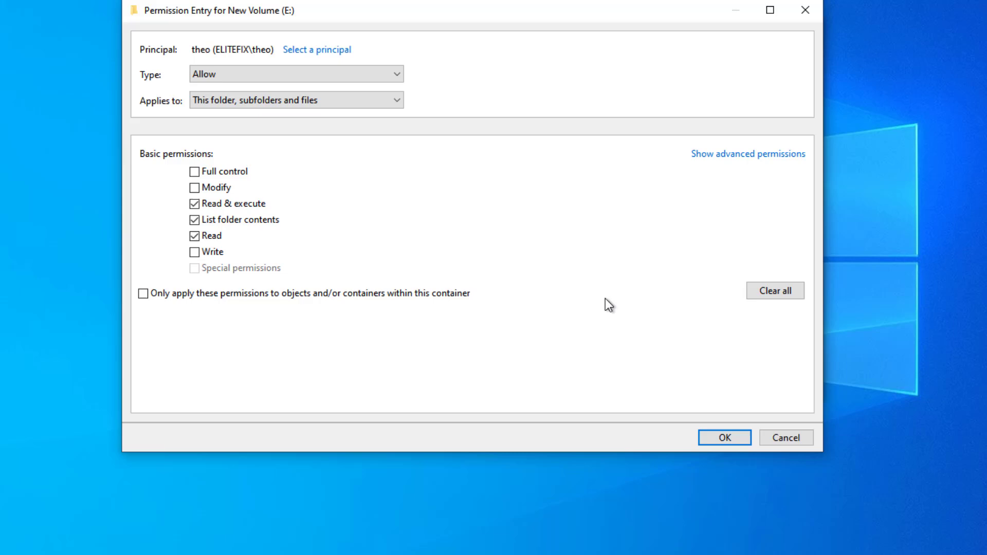
double_click(197, 224)
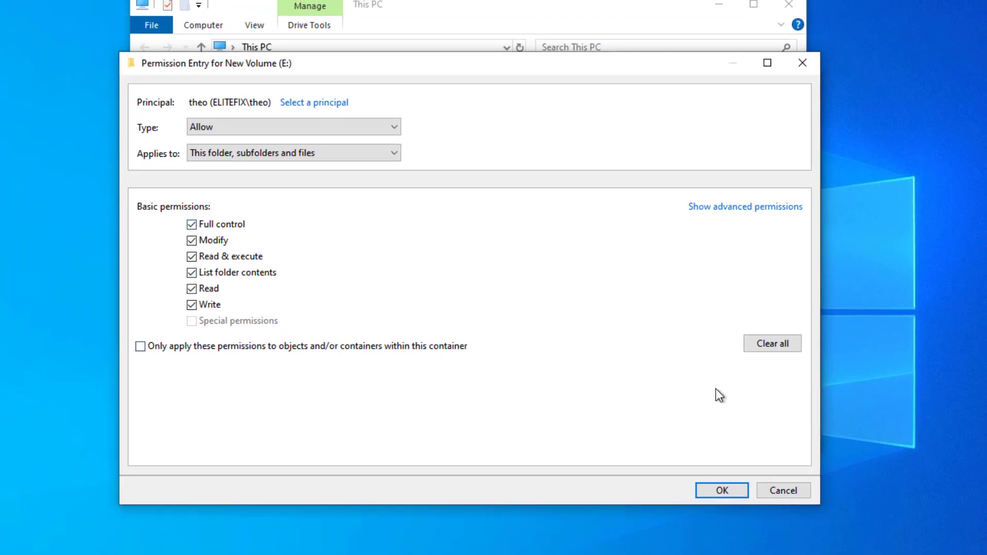
left_click(735, 493)
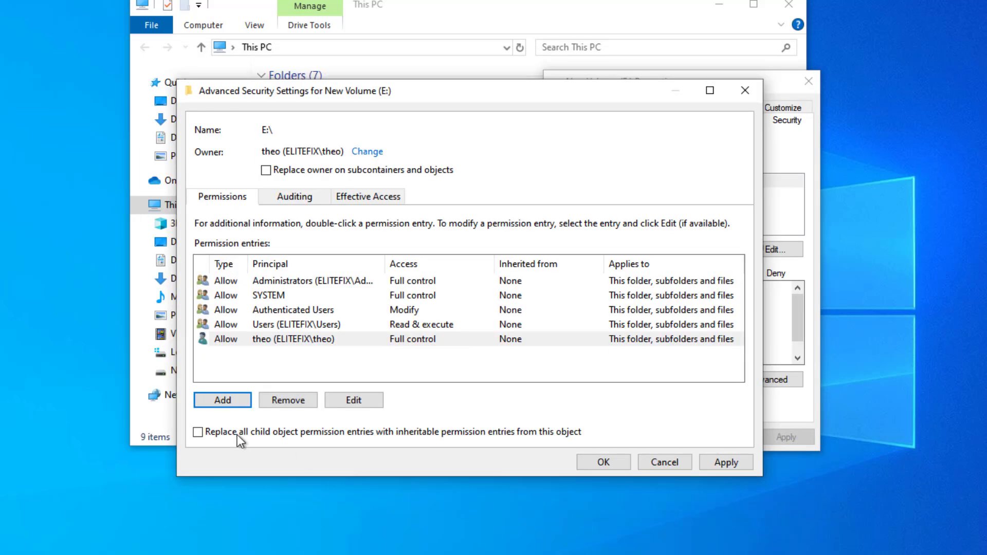
- Enable 'Replace all child object permission entries', apply and confirm, continuing past access-denied errors
left_click(199, 433)
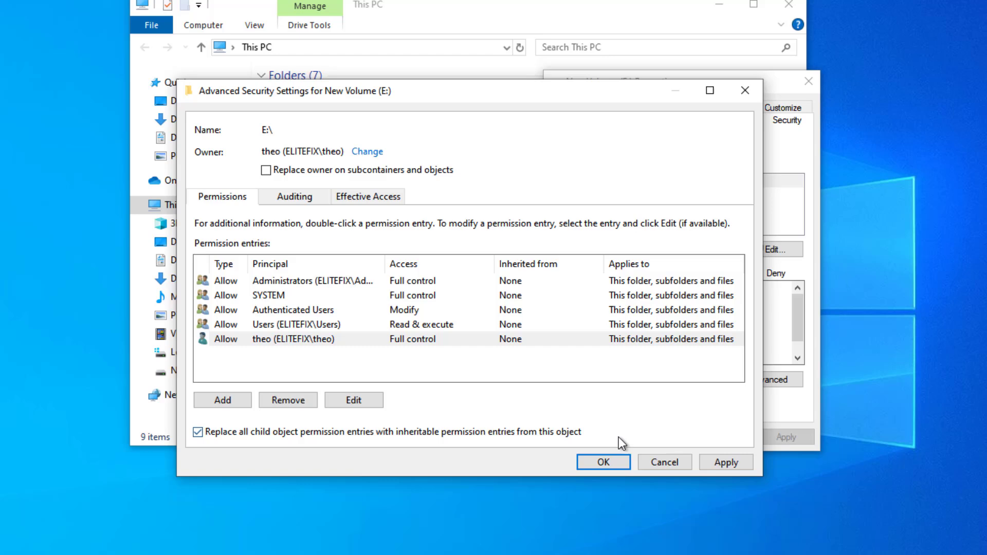
left_click(725, 463)
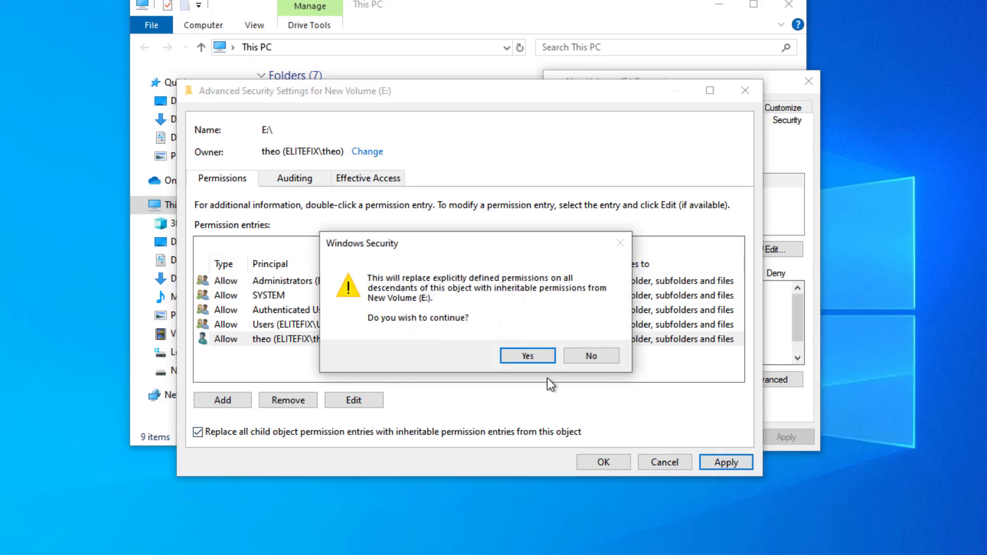
left_click(527, 357)
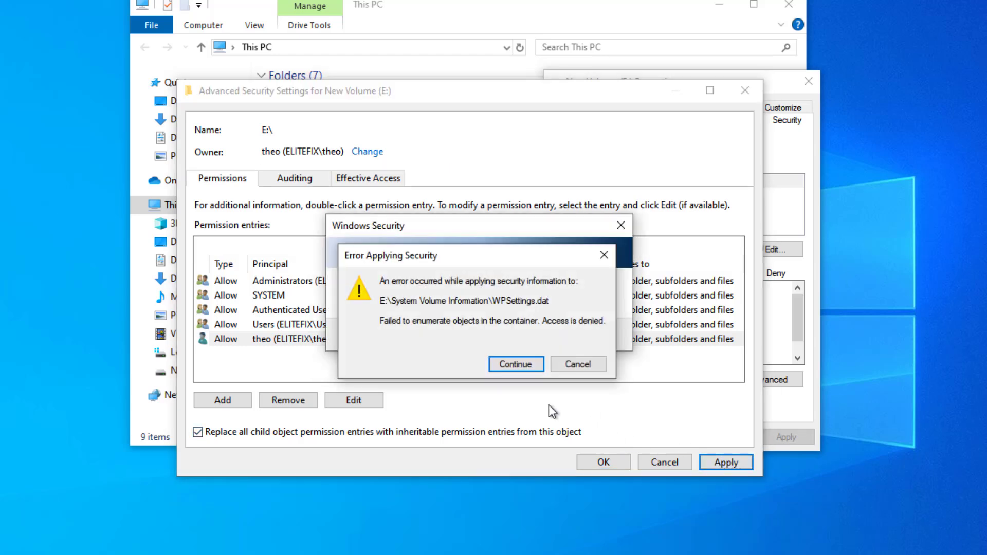
left_click(515, 364)
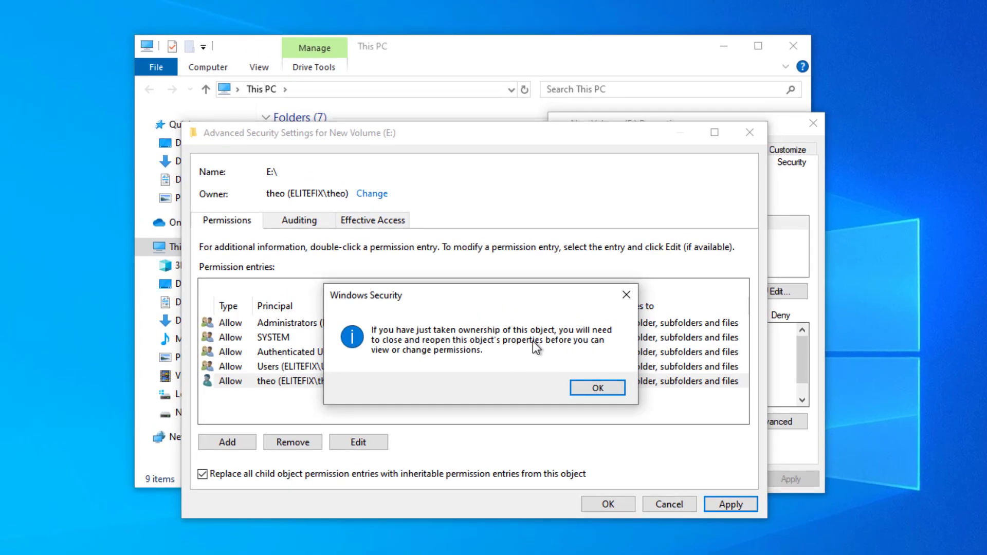
- Dismiss the notice, close Advanced Security Settings and Properties, then open New Volume (E:)
left_click(600, 389)
left_click(614, 504)
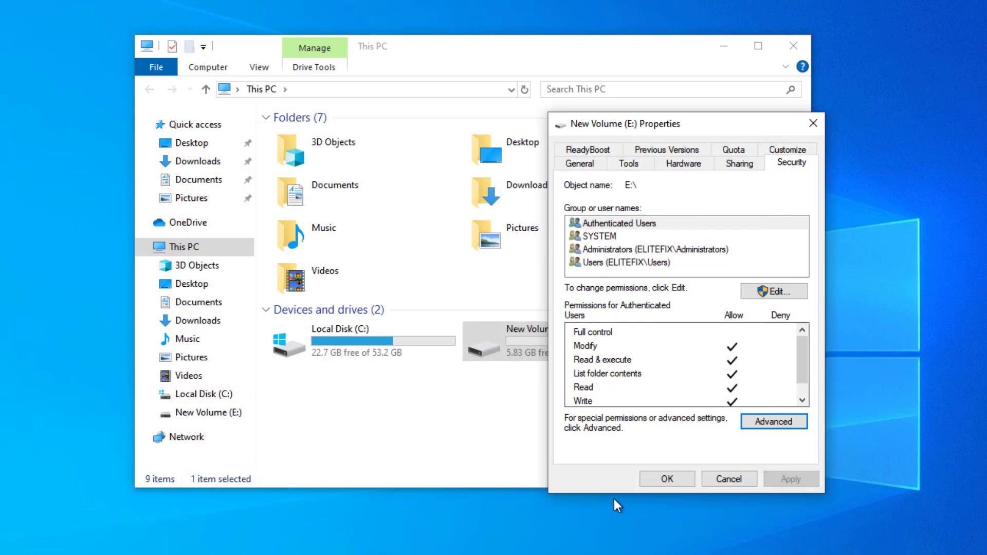
left_click(658, 474)
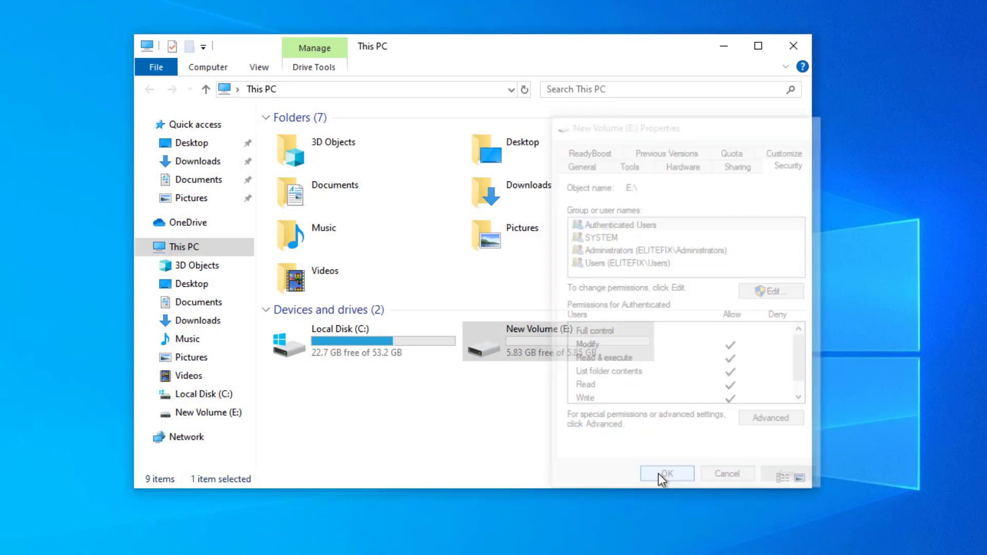
double_click(576, 349)
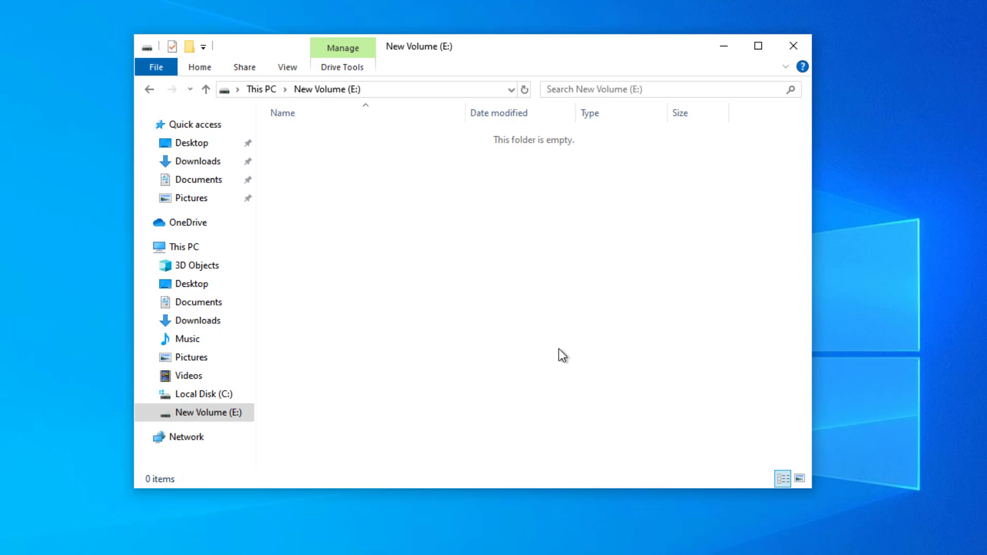